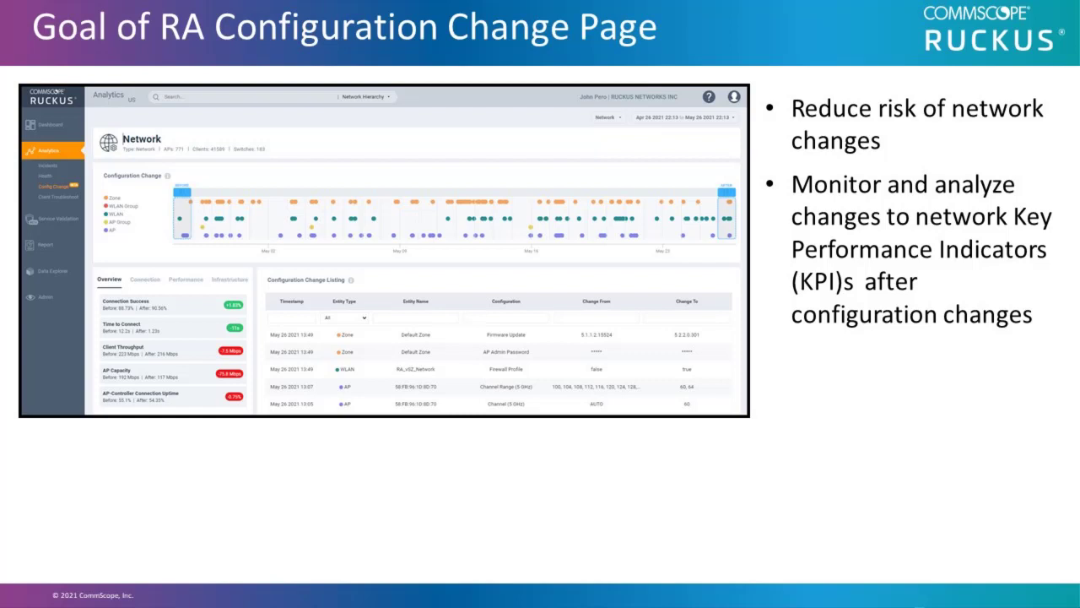
Step: Advance the slides to the manual-changes note and the Virtual SmartZone upgrade screenshot
{"action": "key", "text": "Right"}
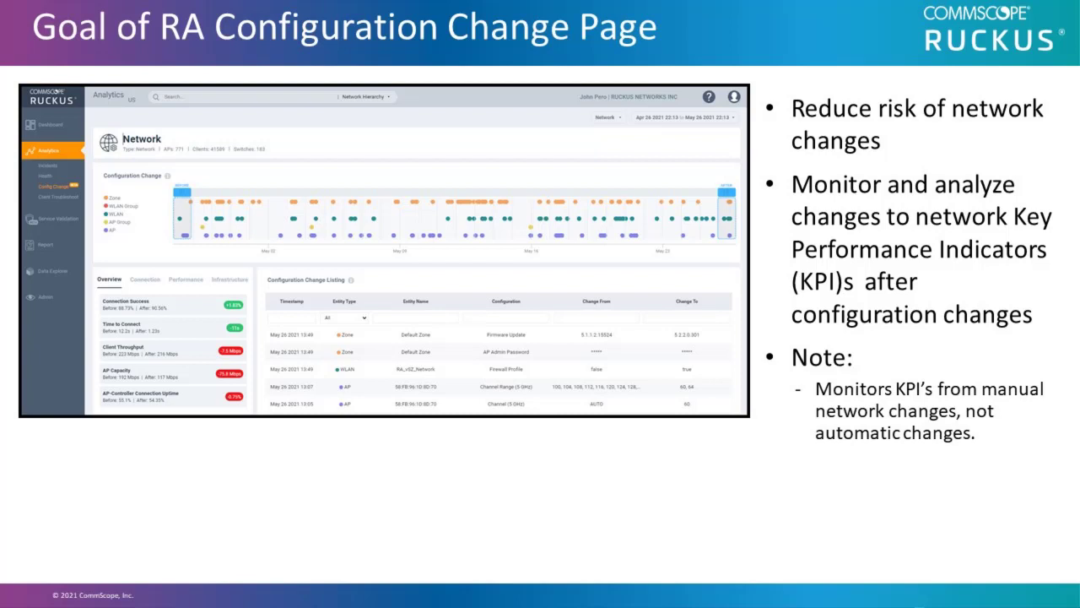
{"action": "key", "text": "Right"}
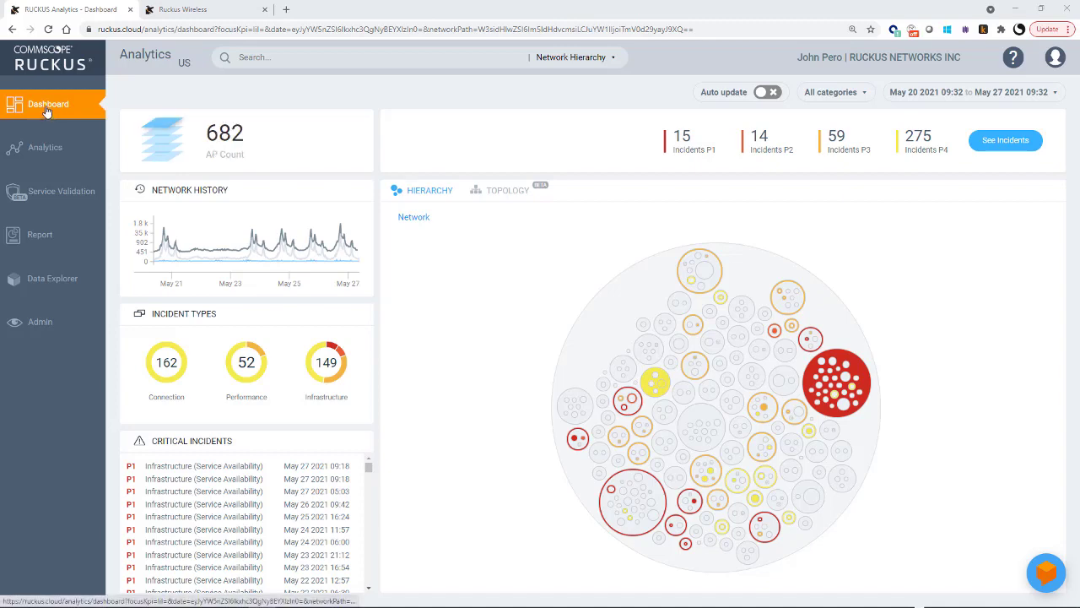
Step: Go to Analytics > Config Change for the Network and check the Network hierarchy picker
{"action": "left_click", "coordinate": [42, 150]}
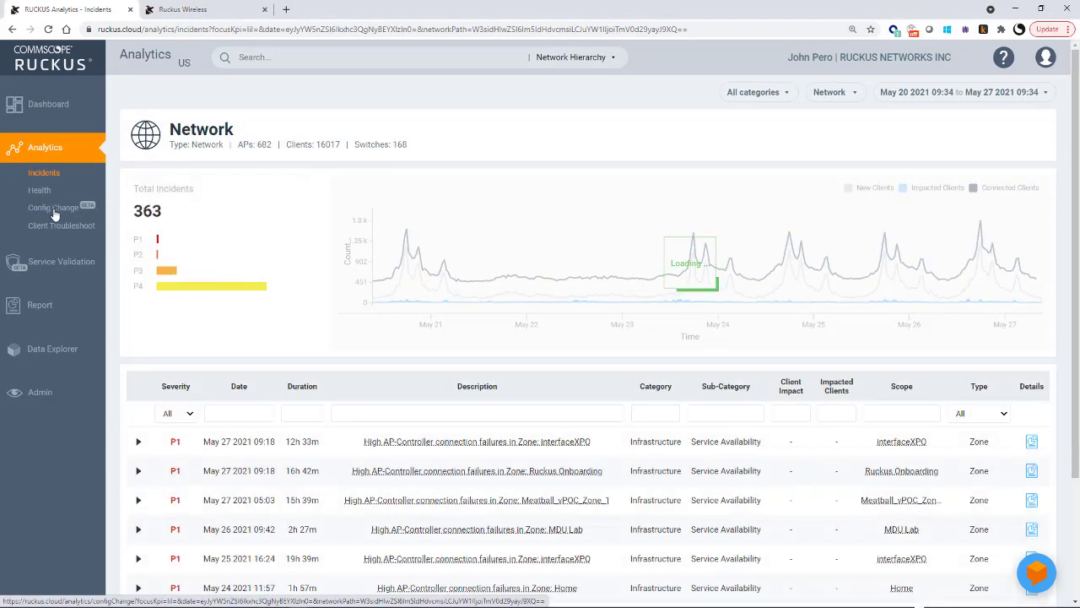
{"action": "left_click", "coordinate": [54, 208]}
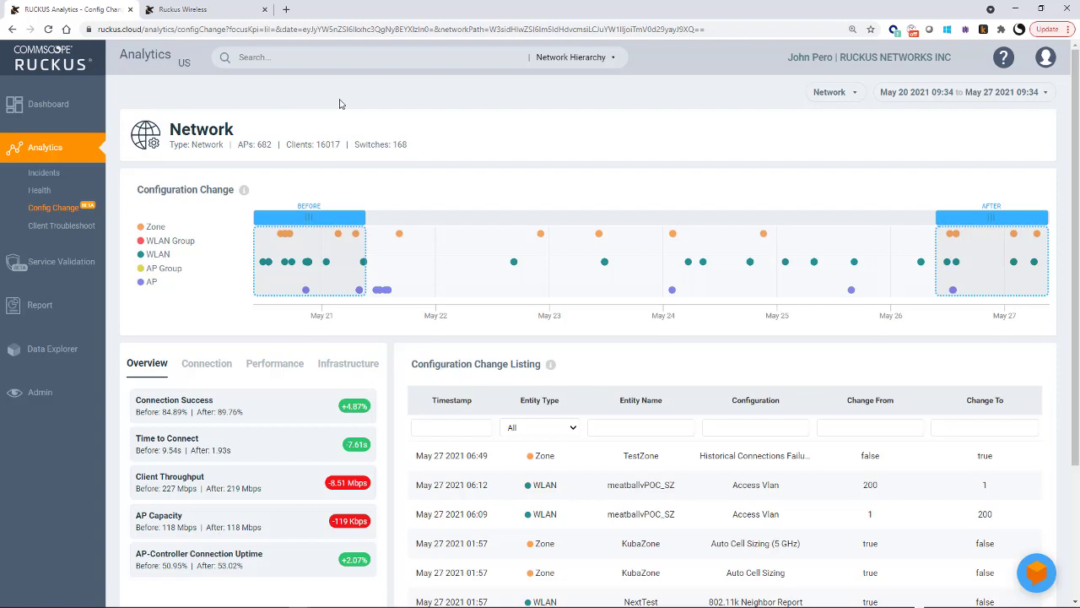
{"action": "left_click", "coordinate": [850, 99]}
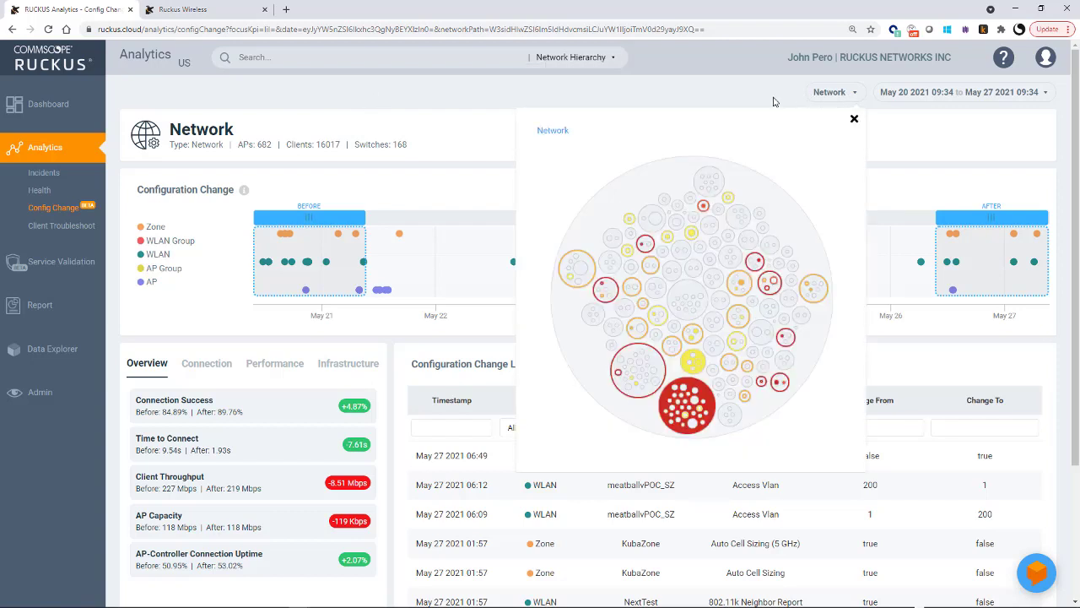
{"action": "left_click", "coordinate": [745, 96]}
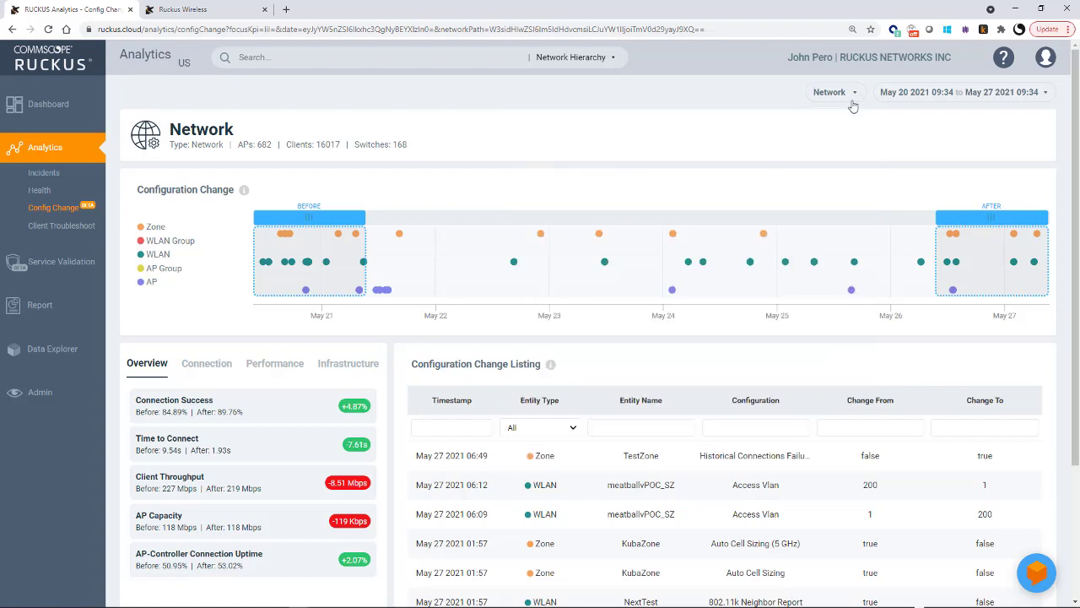
{"action": "left_click", "coordinate": [1038, 95]}
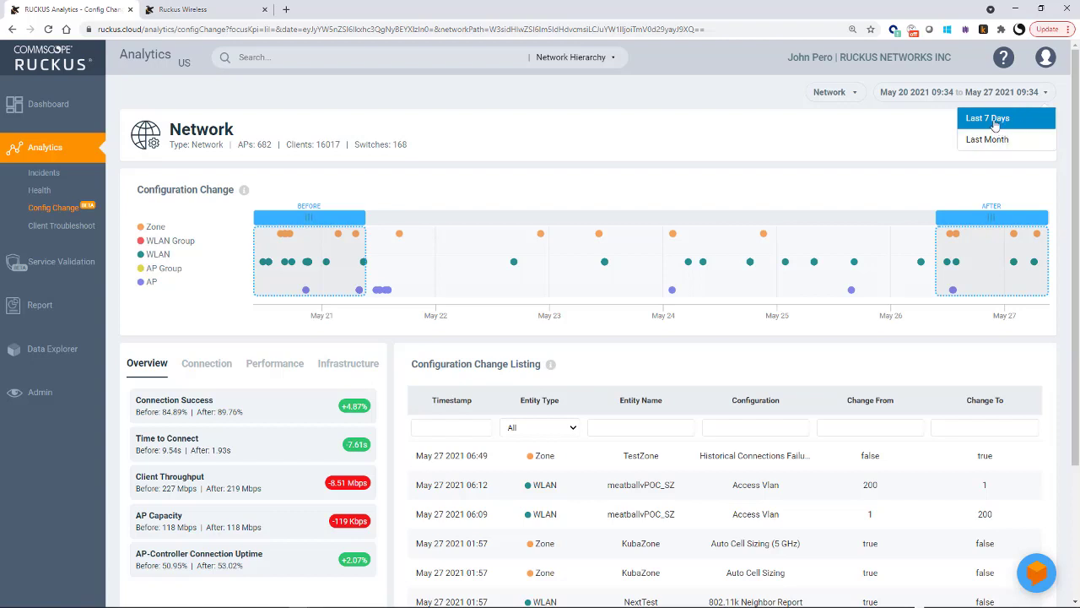
Step: Set the date range to Last 7 Days, May 20 09:34 to May 27 09:34
{"action": "left_click", "coordinate": [995, 122]}
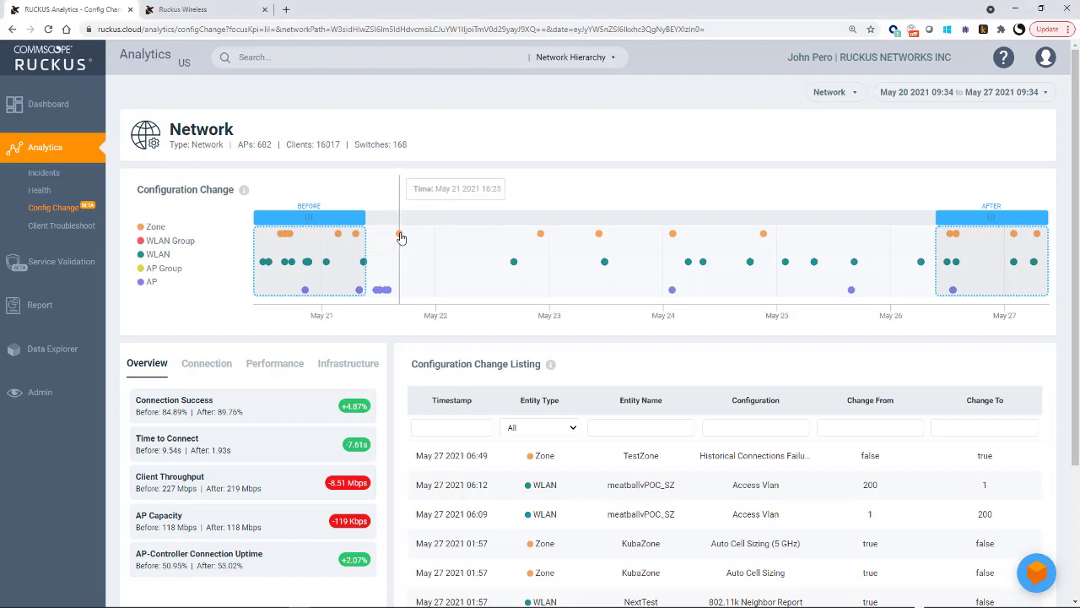
Step: Match the May 21 Zone dot, nick-test row and first KubaZone row between timeline and listing
{"action": "left_click", "coordinate": [401, 236]}
{"action": "scroll", "coordinate": [523, 338], "scroll_direction": "down", "scroll_amount": 2}
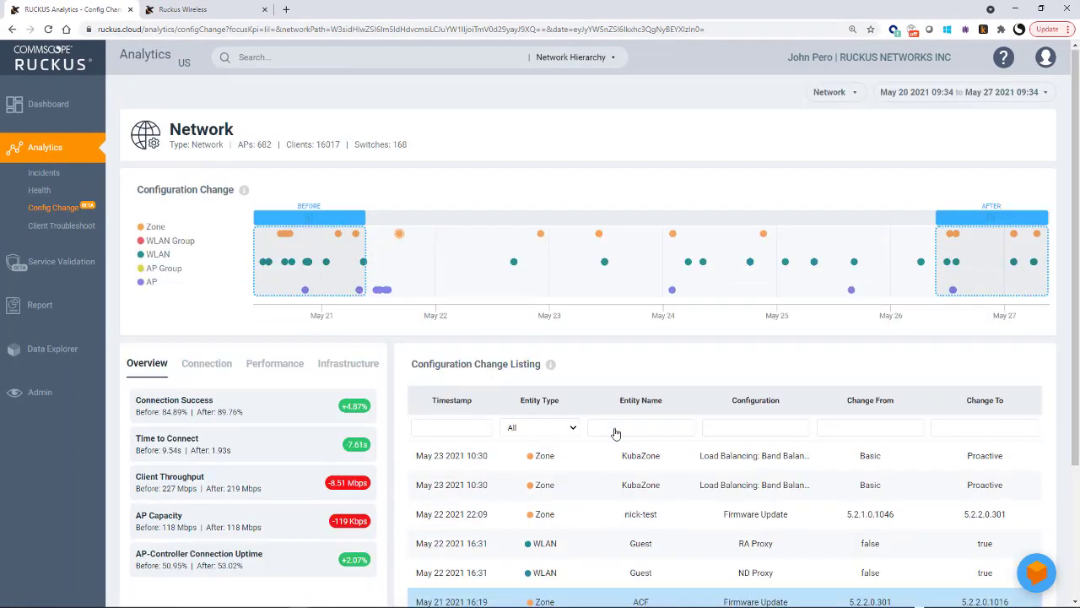
{"action": "scroll", "coordinate": [614, 434], "scroll_direction": "up", "scroll_amount": 2}
{"action": "mouse_move", "coordinate": [549, 355]}
{"action": "left_click", "coordinate": [567, 516]}
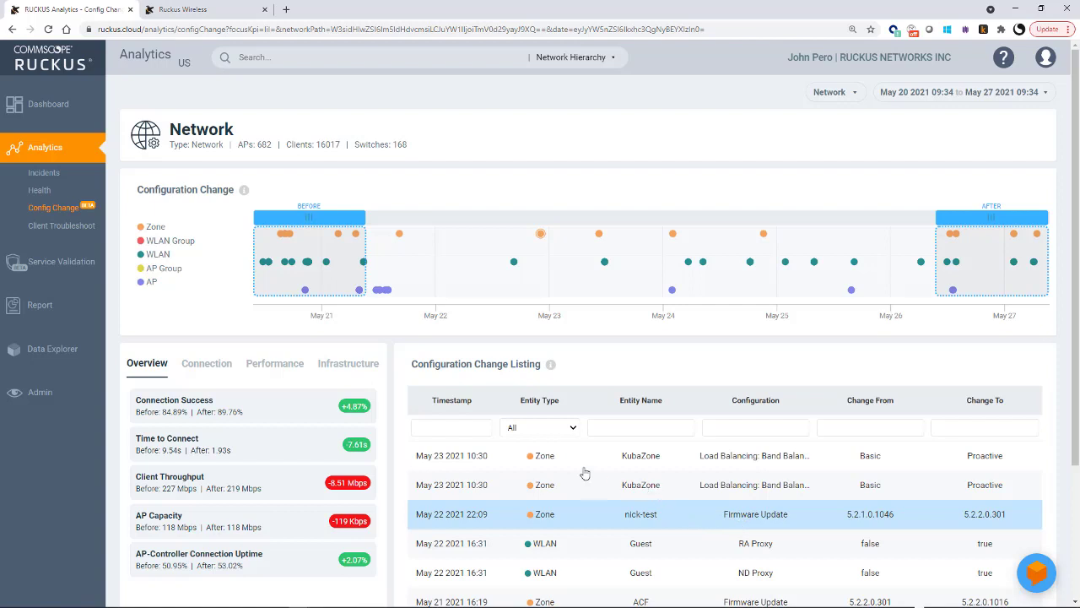
{"action": "left_click", "coordinate": [530, 459]}
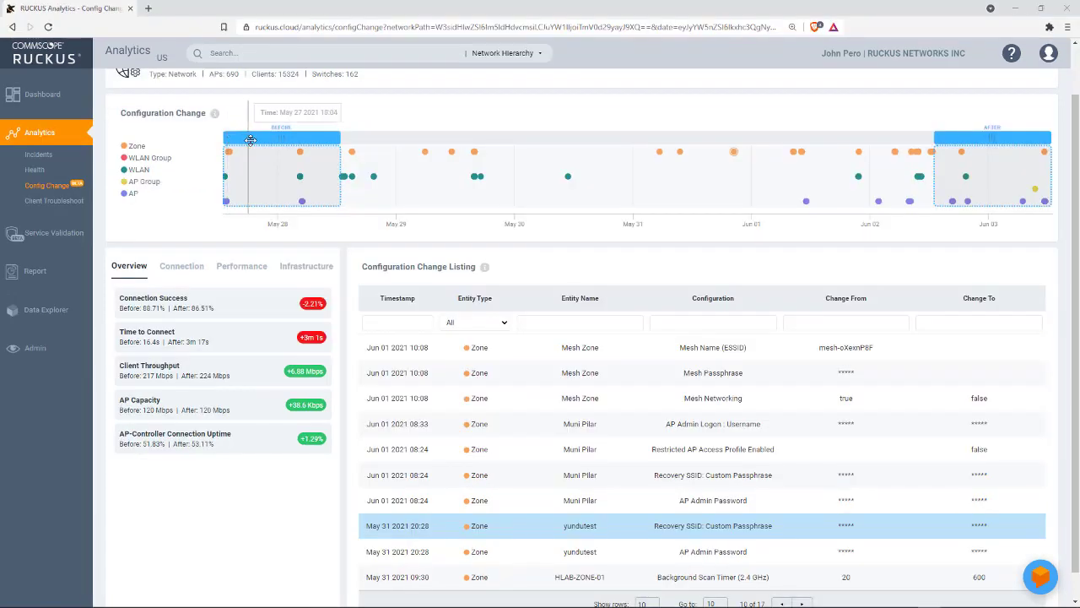
{"action": "left_click_drag", "start_coordinate": [250, 139], "coordinate": [236, 162]}
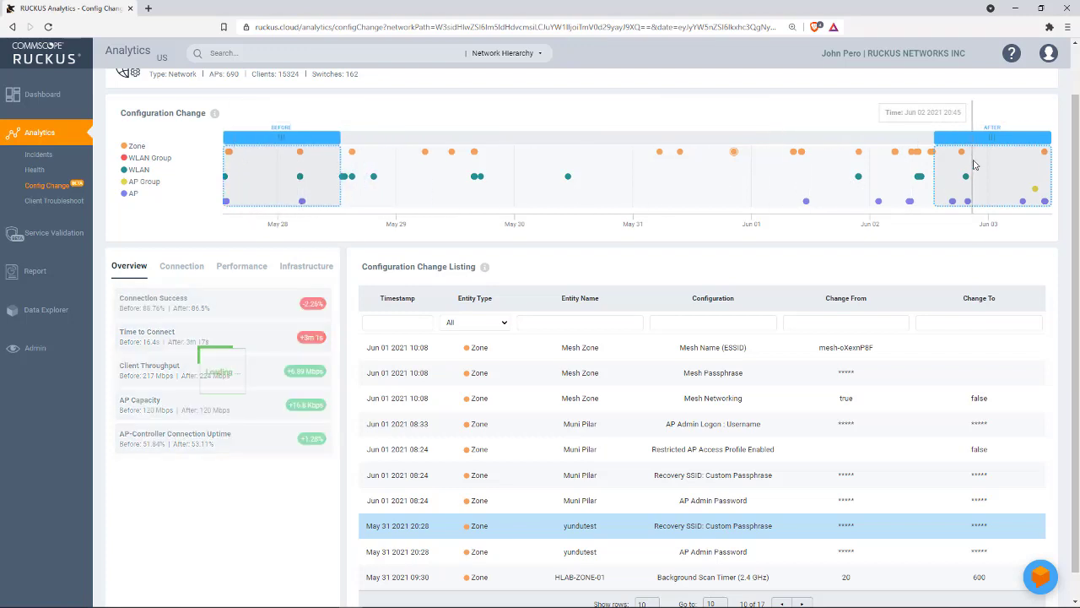
{"action": "mouse_move", "coordinate": [971, 162]}
{"action": "left_mouse_down"}
{"action": "mouse_move", "coordinate": [878, 177]}
{"action": "mouse_move", "coordinate": [413, 201]}
{"action": "mouse_move", "coordinate": [943, 206]}
{"action": "mouse_move", "coordinate": [986, 178]}
{"action": "mouse_move", "coordinate": [971, 145]}
{"action": "left_mouse_up"}
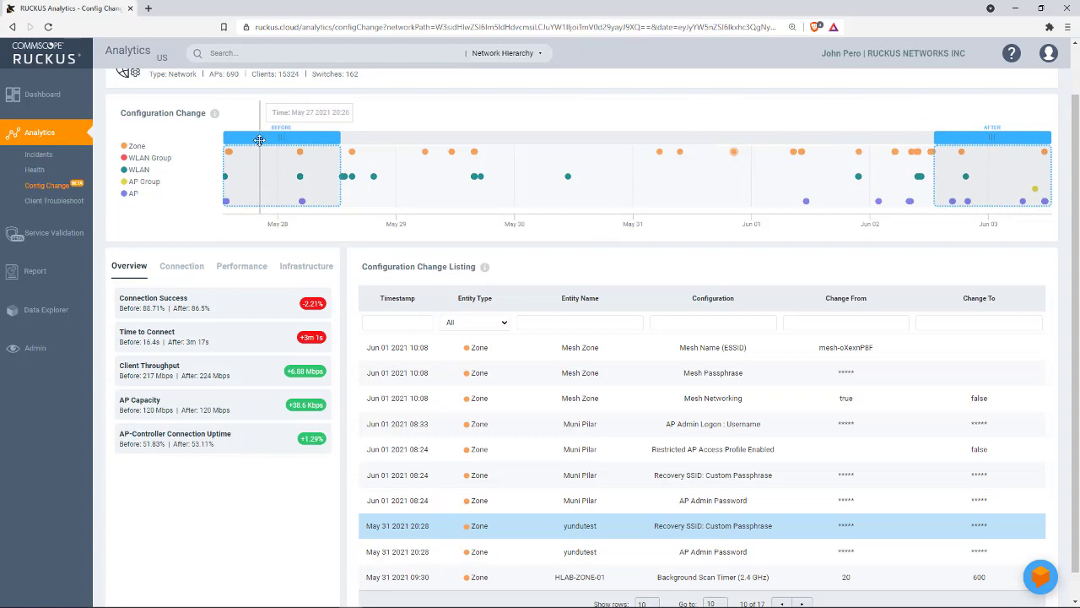
{"action": "mouse_move", "coordinate": [214, 114]}
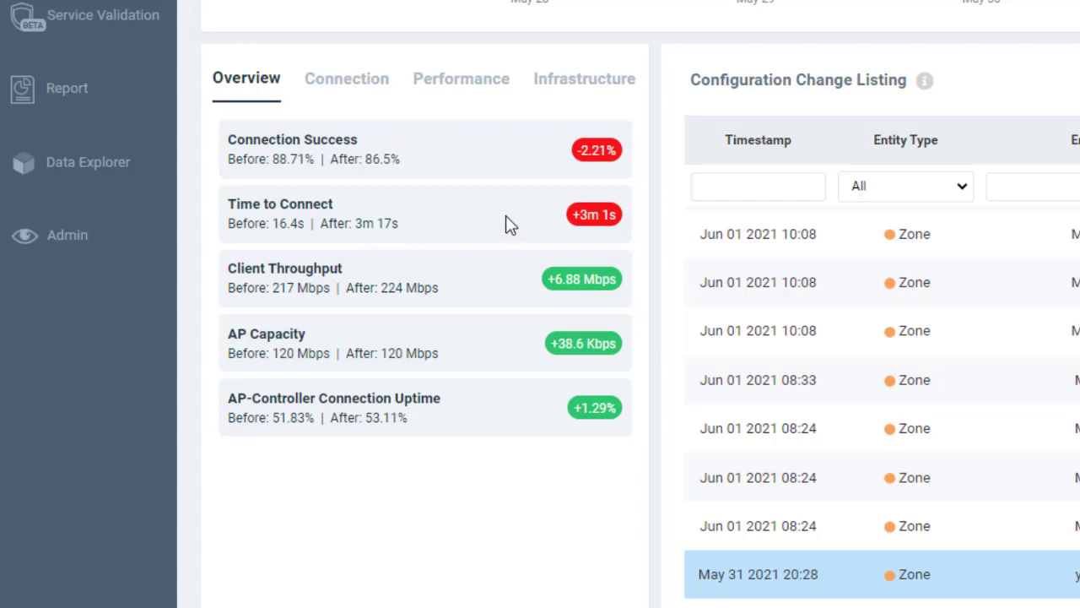
{"action": "left_click", "coordinate": [346, 95]}
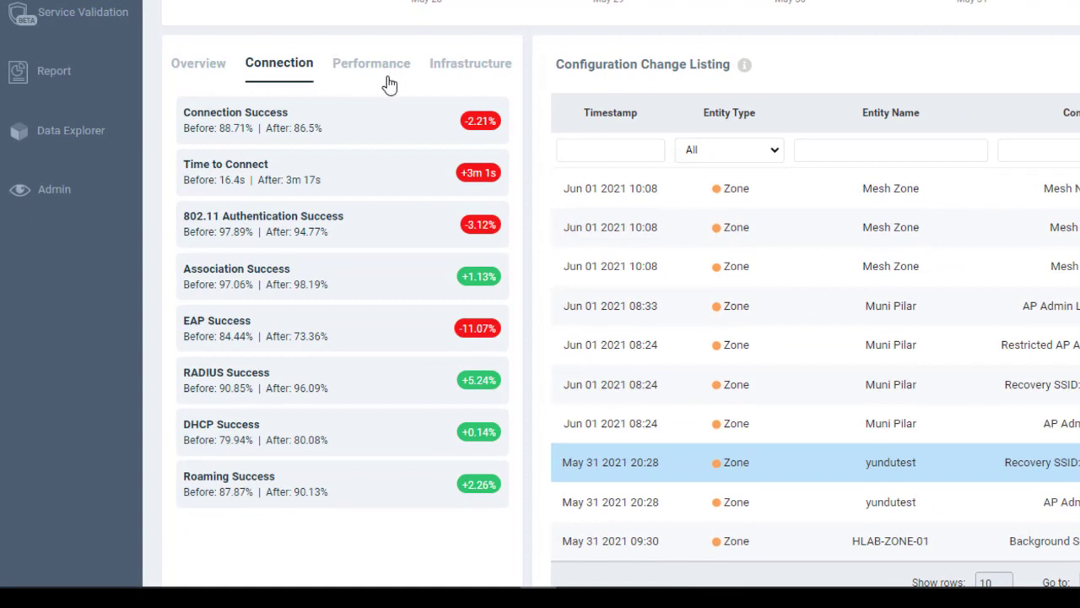
{"action": "left_click", "coordinate": [373, 73]}
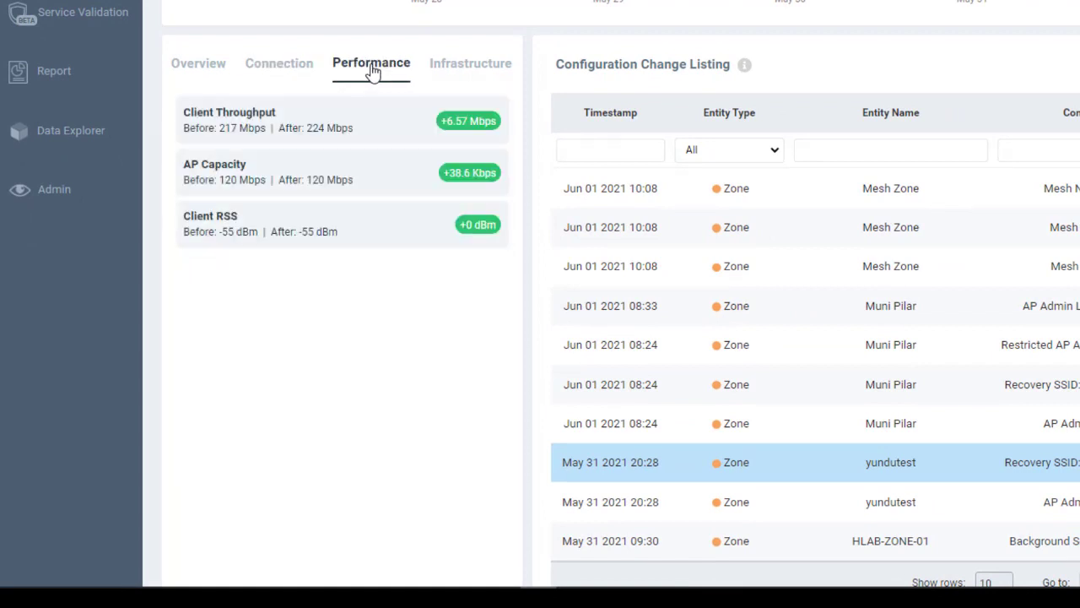
{"action": "left_click", "coordinate": [470, 68]}
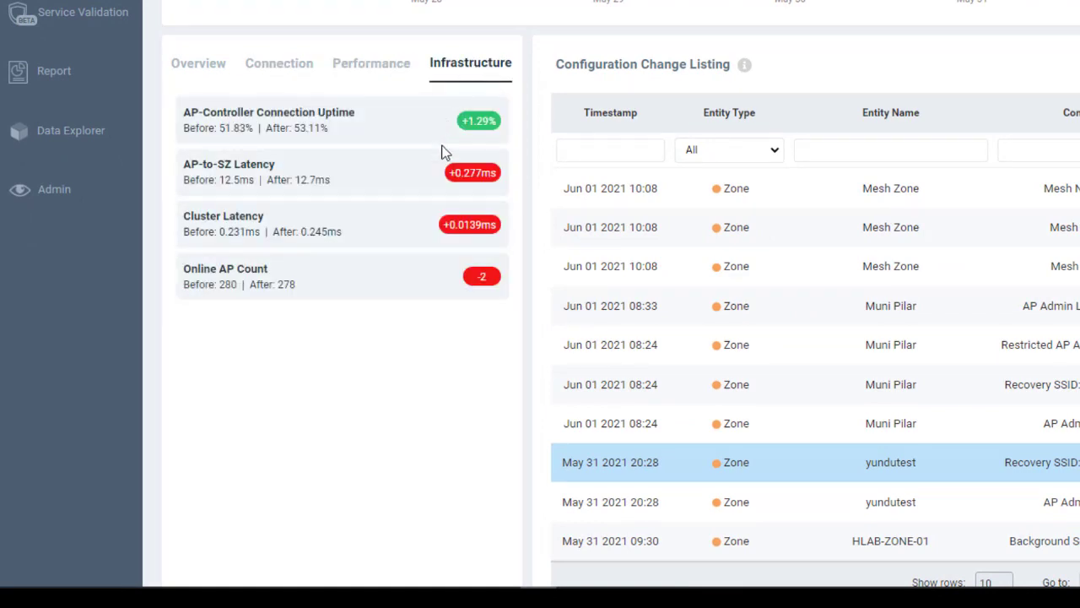
{"action": "left_click", "coordinate": [189, 68]}
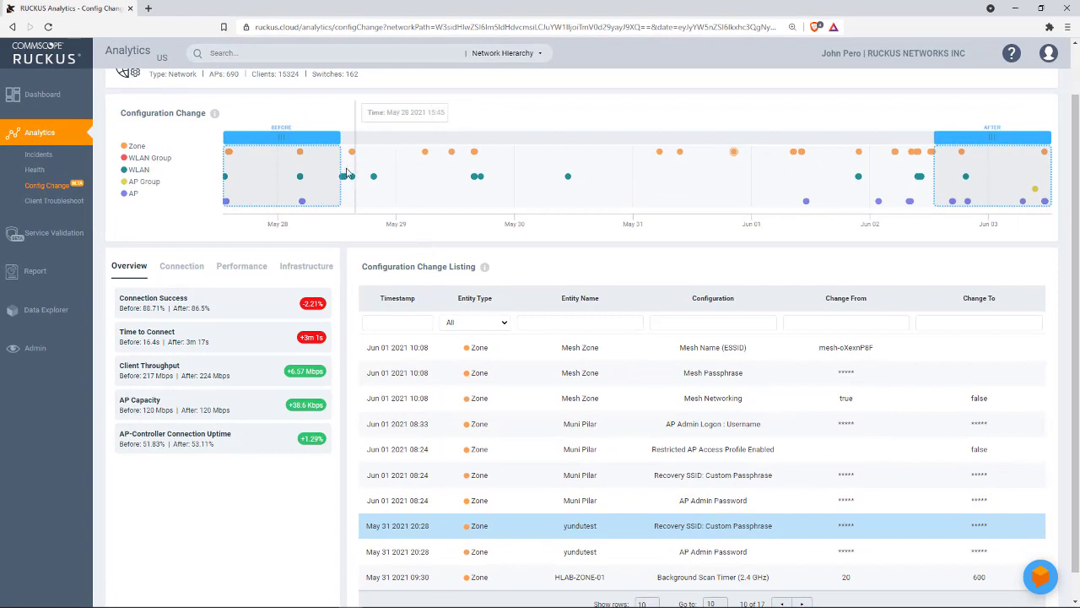
Step: Set the before lens to May 28–29 and after lens to Jun 01–02, then show the May 29 change
{"action": "left_click_drag", "start_coordinate": [333, 137], "coordinate": [378, 198]}
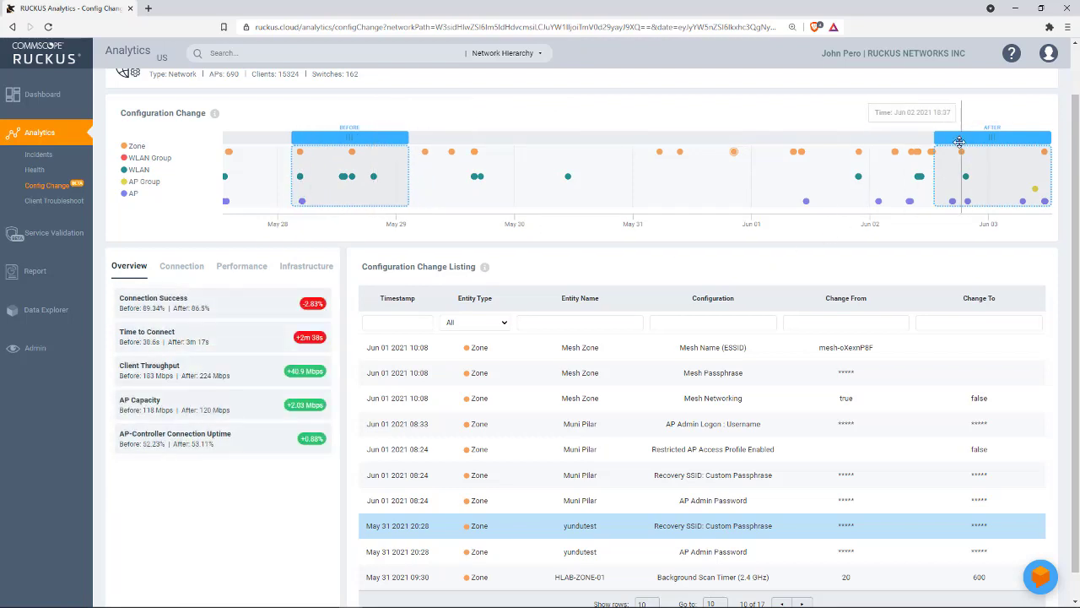
{"action": "left_click_drag", "start_coordinate": [950, 190], "coordinate": [781, 196]}
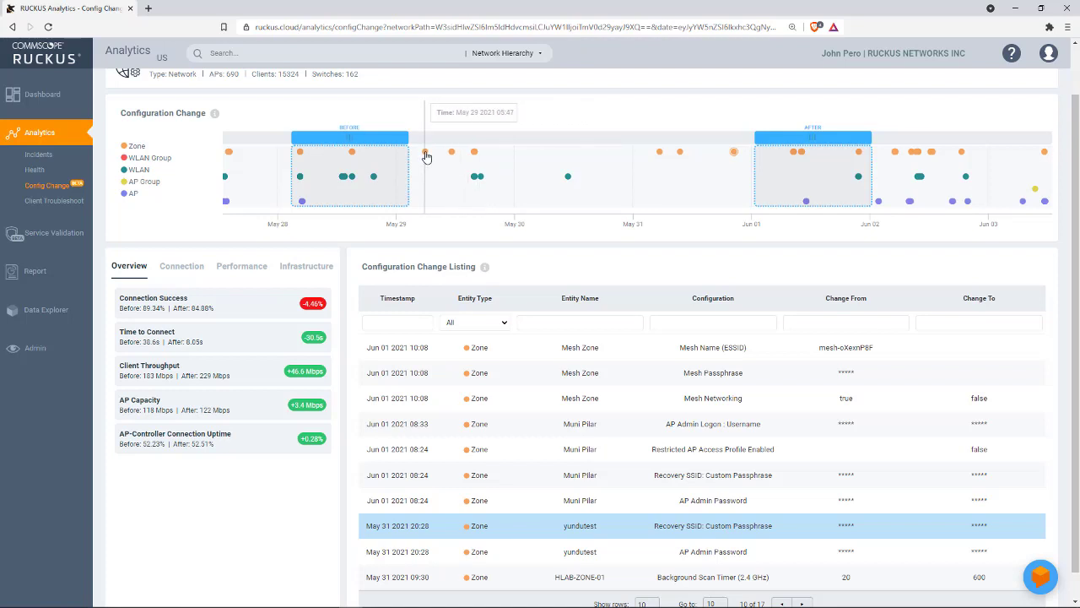
{"action": "left_click", "coordinate": [425, 152]}
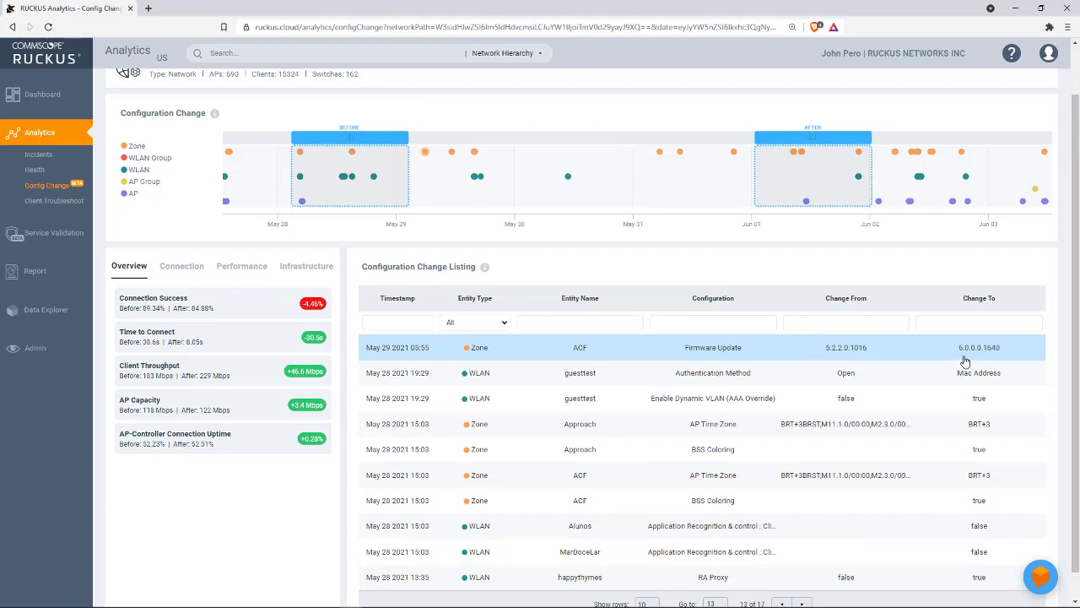
Step: Jump the listing to the May 29 15:51 ACF Band Balancing Steering change, Strict to Basic
{"action": "left_click", "coordinate": [451, 156]}
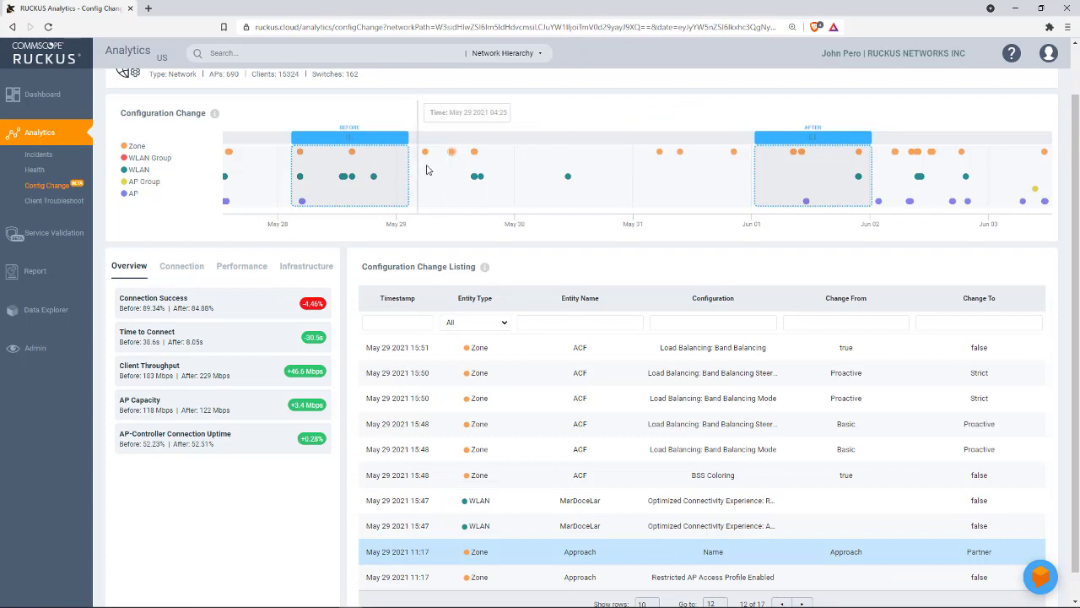
{"action": "left_click", "coordinate": [474, 152]}
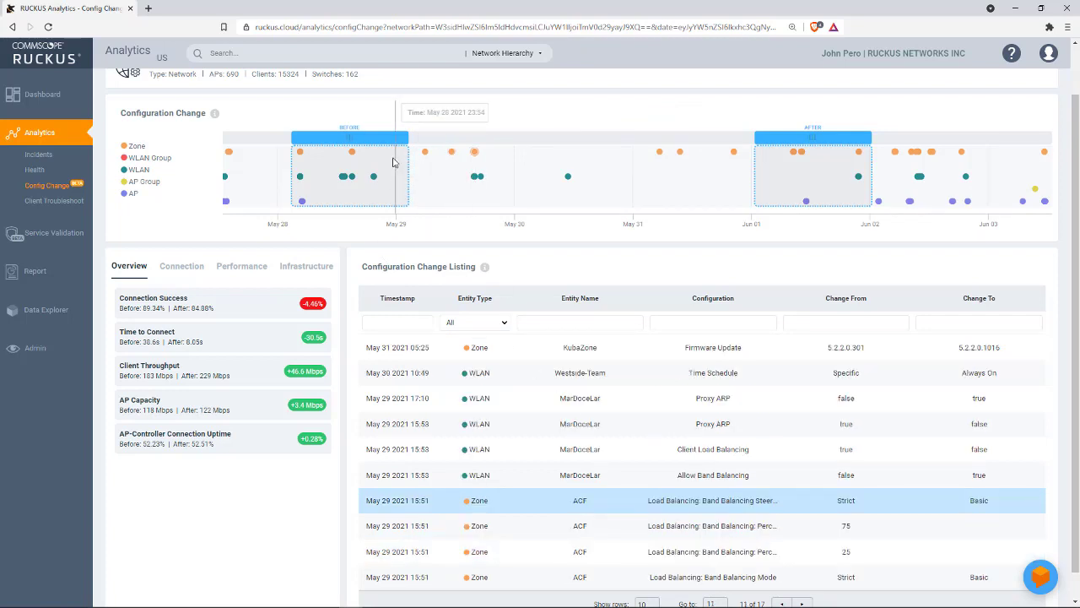
Step: Shift the before window to about May 29–30 and the after window onto May 31
{"action": "left_click_drag", "start_coordinate": [408, 133], "coordinate": [555, 133]}
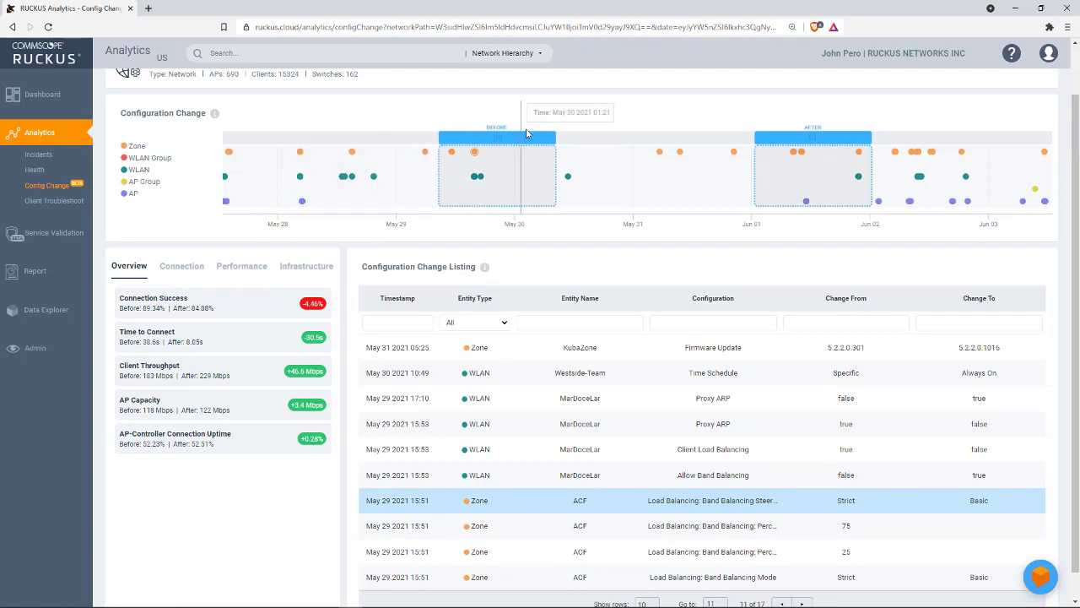
{"action": "mouse_move", "coordinate": [771, 137]}
{"action": "left_mouse_down"}
{"action": "mouse_move", "coordinate": [645, 147]}
{"action": "mouse_move", "coordinate": [617, 161]}
{"action": "left_mouse_up"}
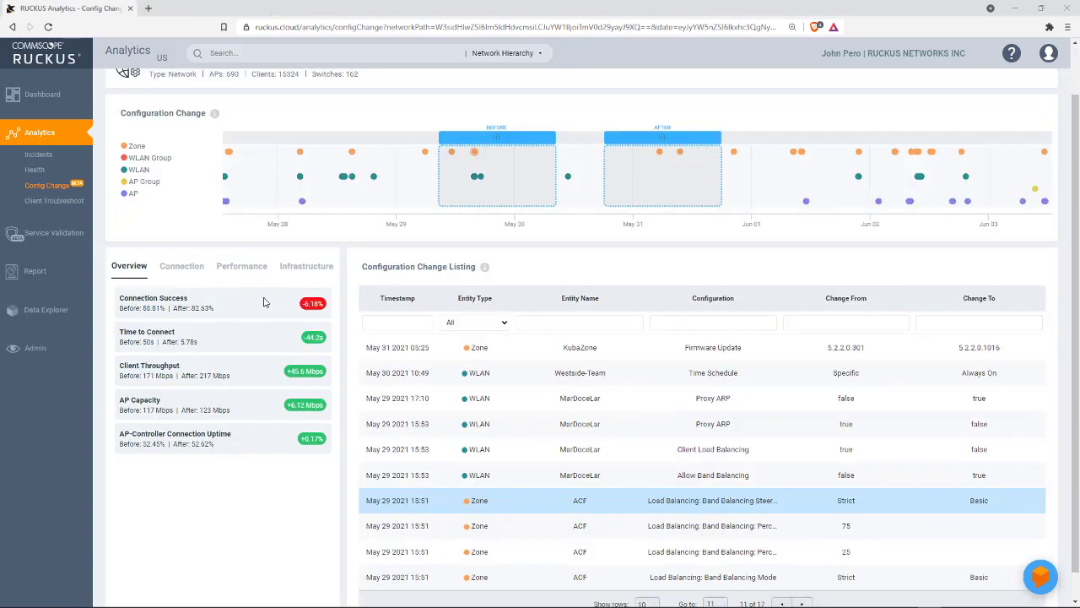
Step: Open the network Health page, scan its KPI charts, and narrow the range to May 30–Jun 03
{"action": "left_click", "coordinate": [31, 173]}
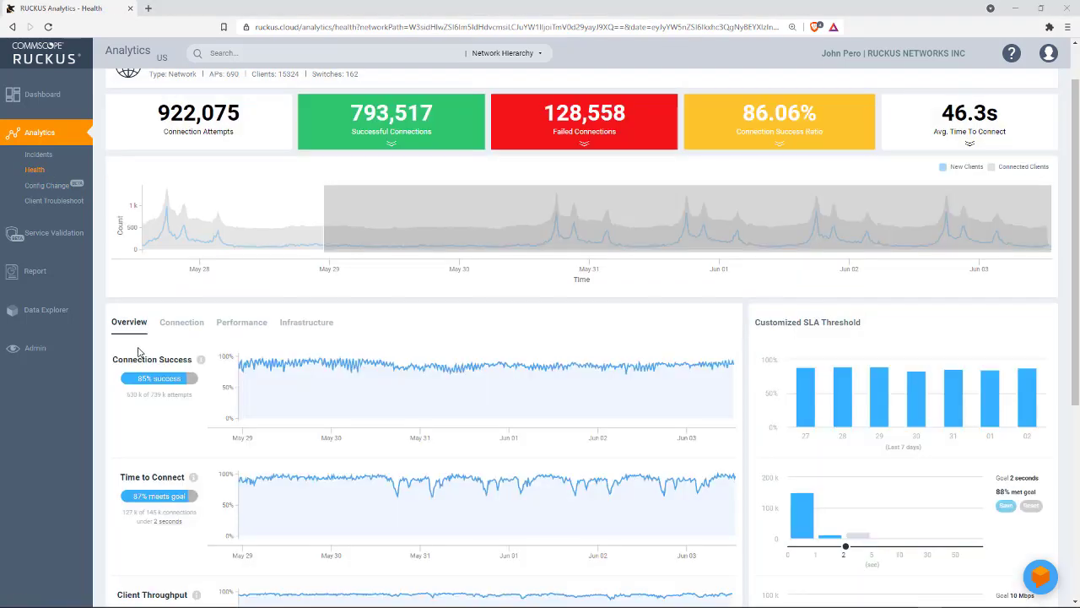
{"action": "scroll", "coordinate": [152, 414], "scroll_direction": "down", "scroll_amount": 4}
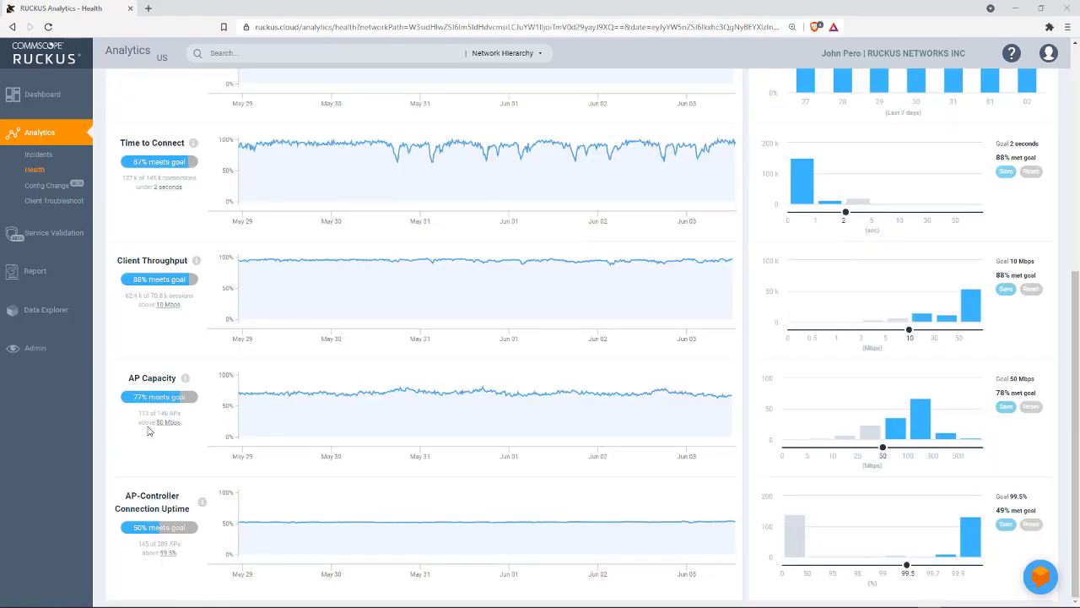
{"action": "scroll", "coordinate": [148, 430], "scroll_direction": "up", "scroll_amount": 5}
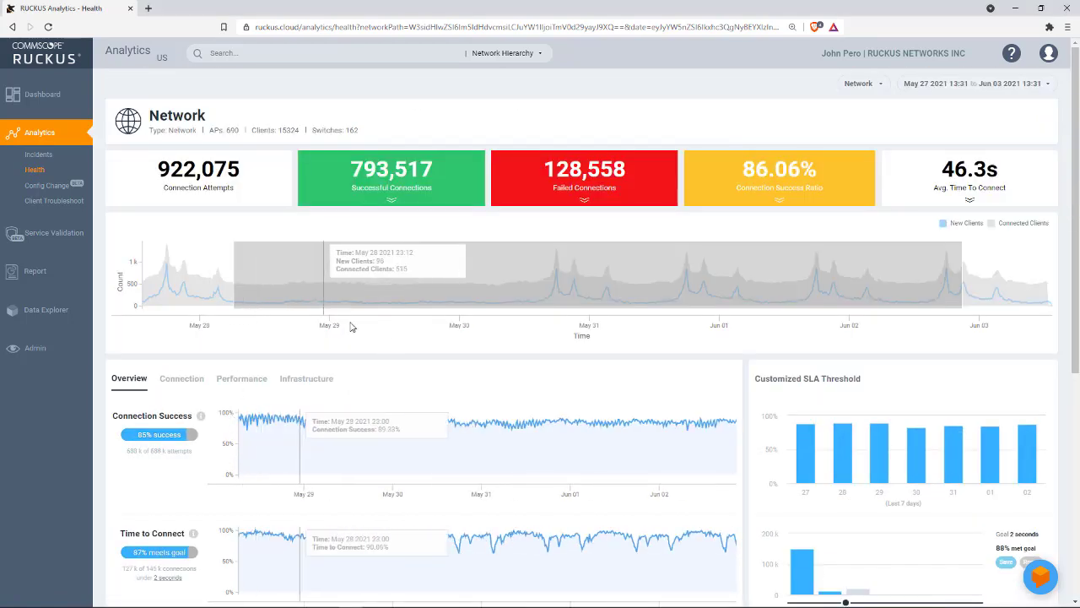
{"action": "left_click", "coordinate": [507, 313]}
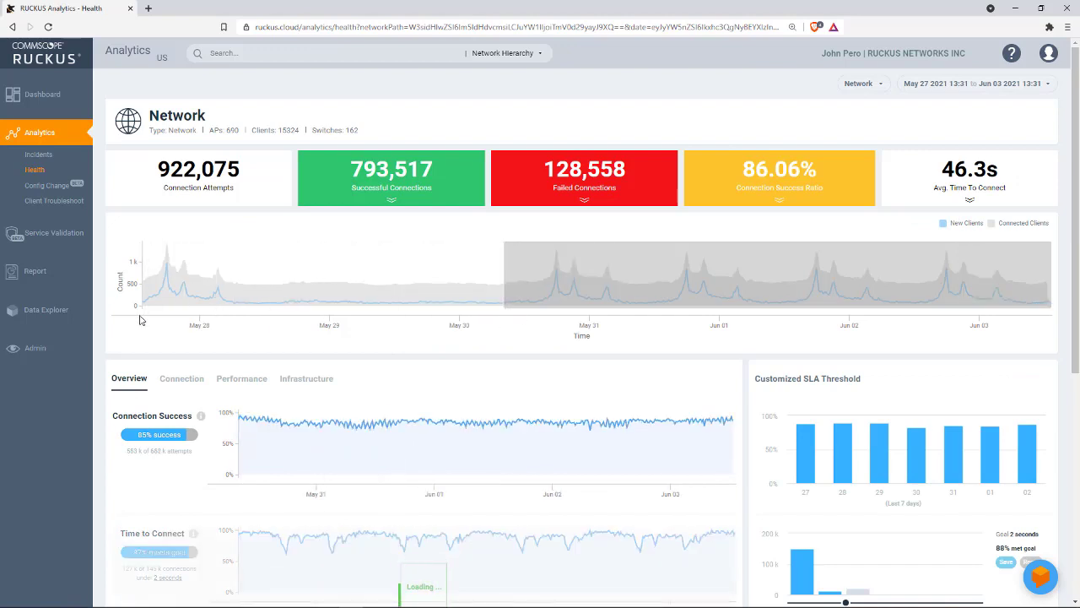
Step: Return to Config Change and drag the before window back toward May 29
{"action": "left_click", "coordinate": [73, 187]}
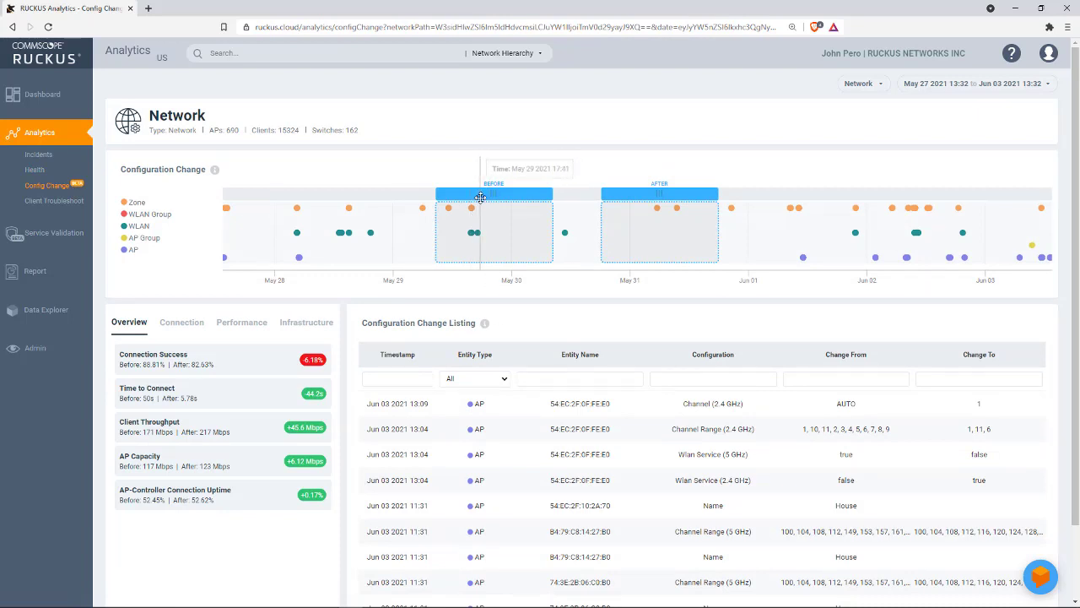
{"action": "left_click_drag", "start_coordinate": [480, 196], "coordinate": [400, 243]}
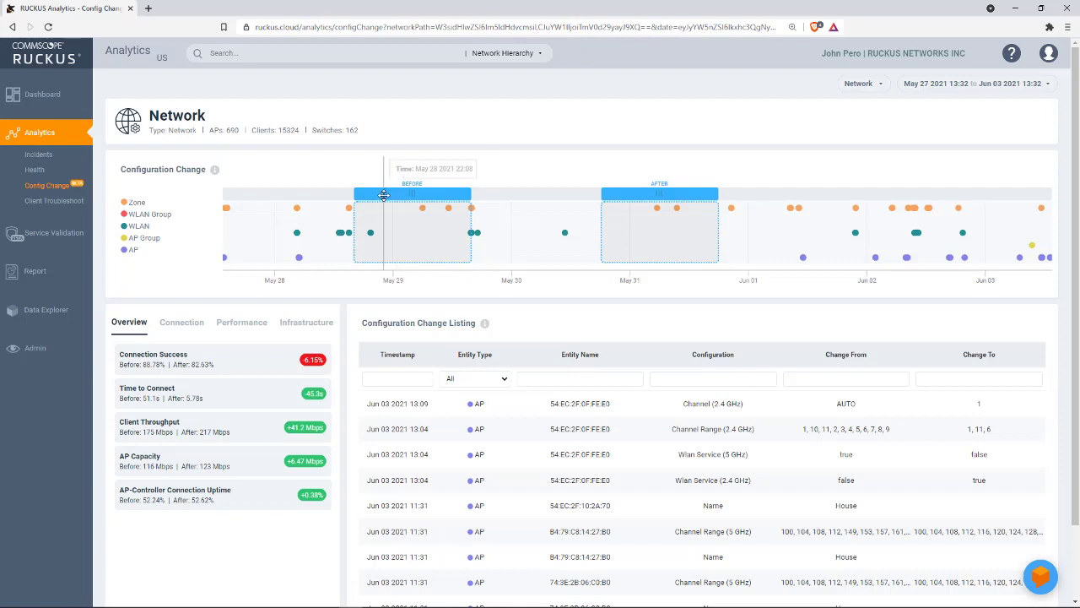
{"action": "left_click_drag", "start_coordinate": [384, 195], "coordinate": [289, 196]}
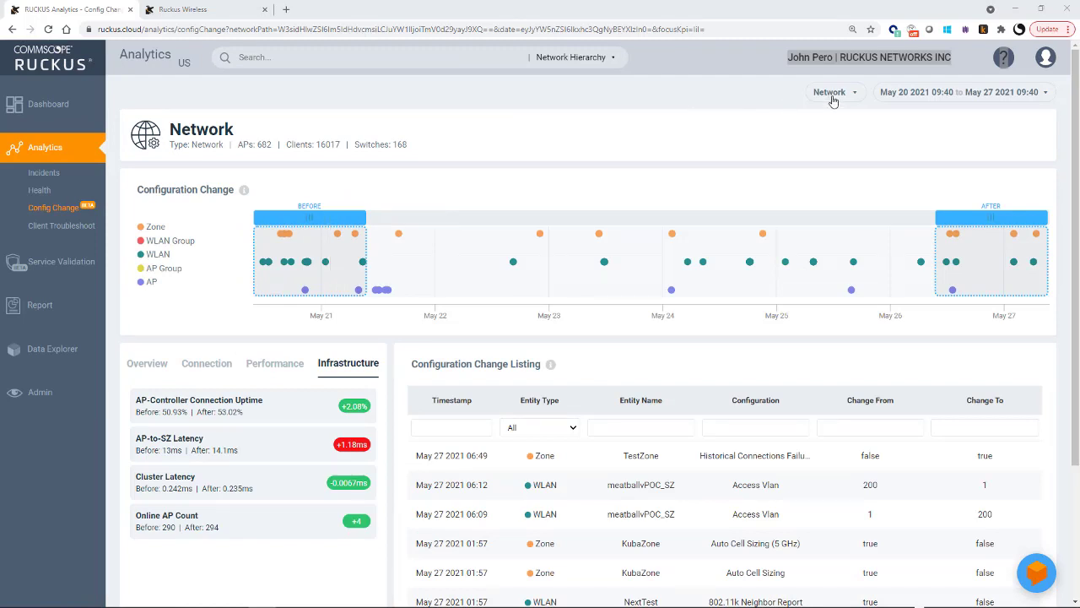
Step: Open the Network hierarchy bubble chart, then close it
{"action": "left_click", "coordinate": [851, 98]}
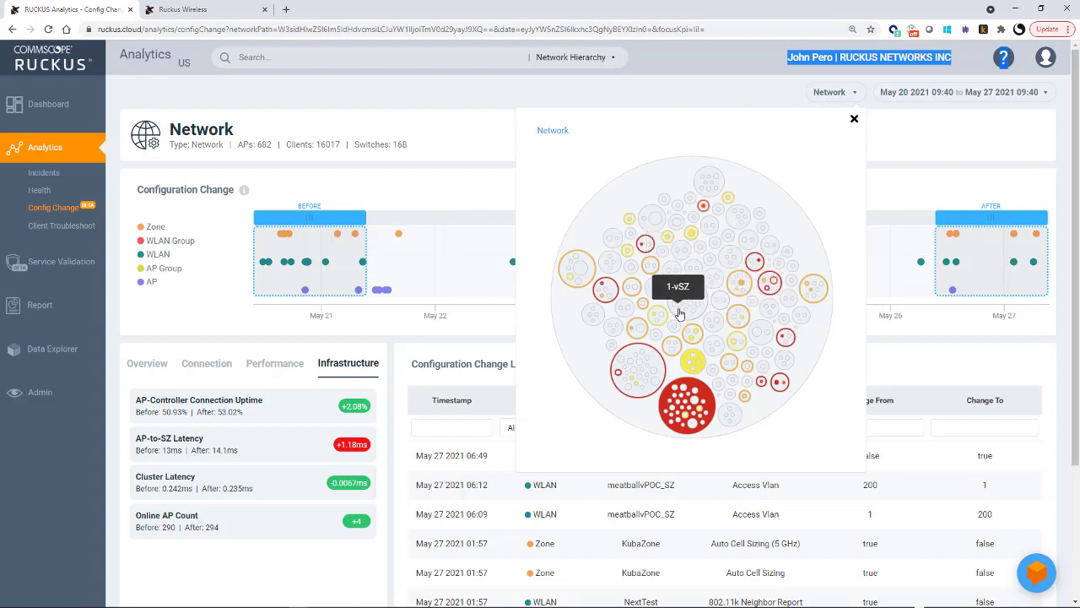
{"action": "left_click", "coordinate": [676, 93]}
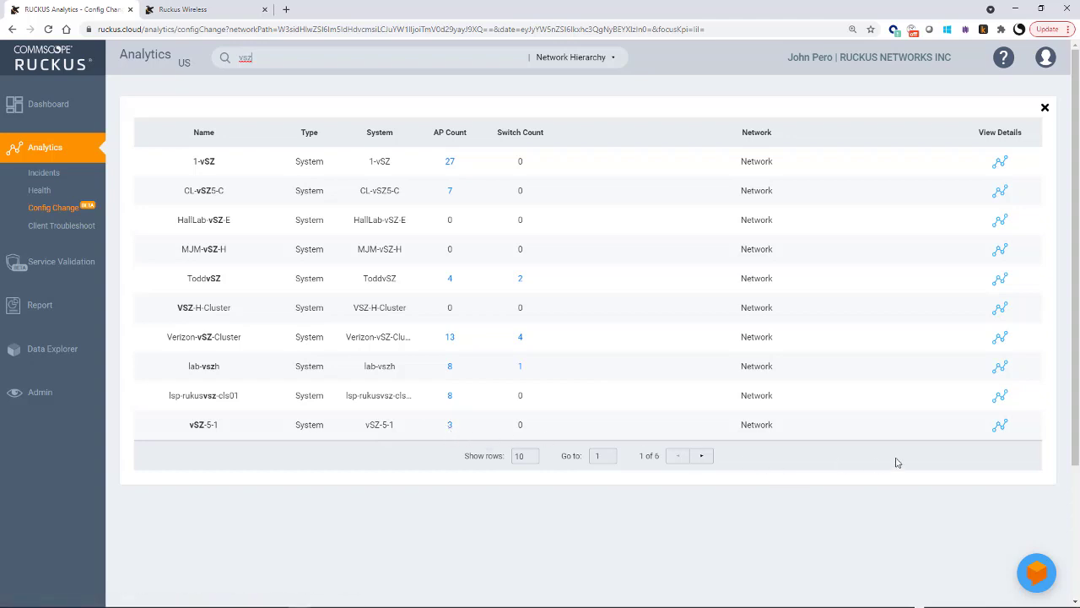
Step: Open the vSZ-5-1 cluster's configuration changes and move the before window to around May 25
{"action": "left_click", "coordinate": [1001, 427]}
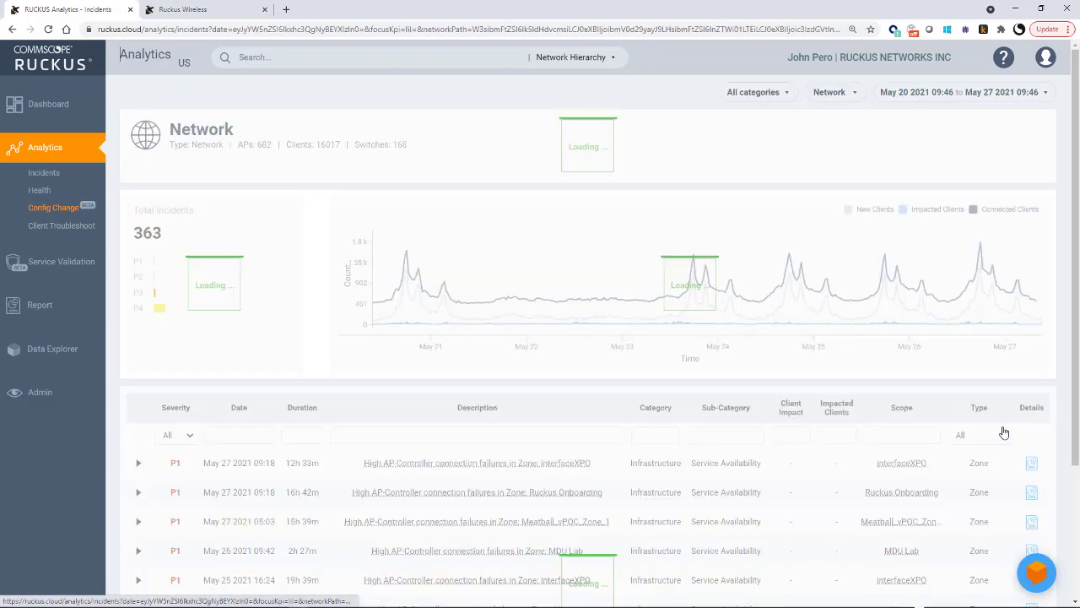
{"action": "left_click", "coordinate": [53, 207]}
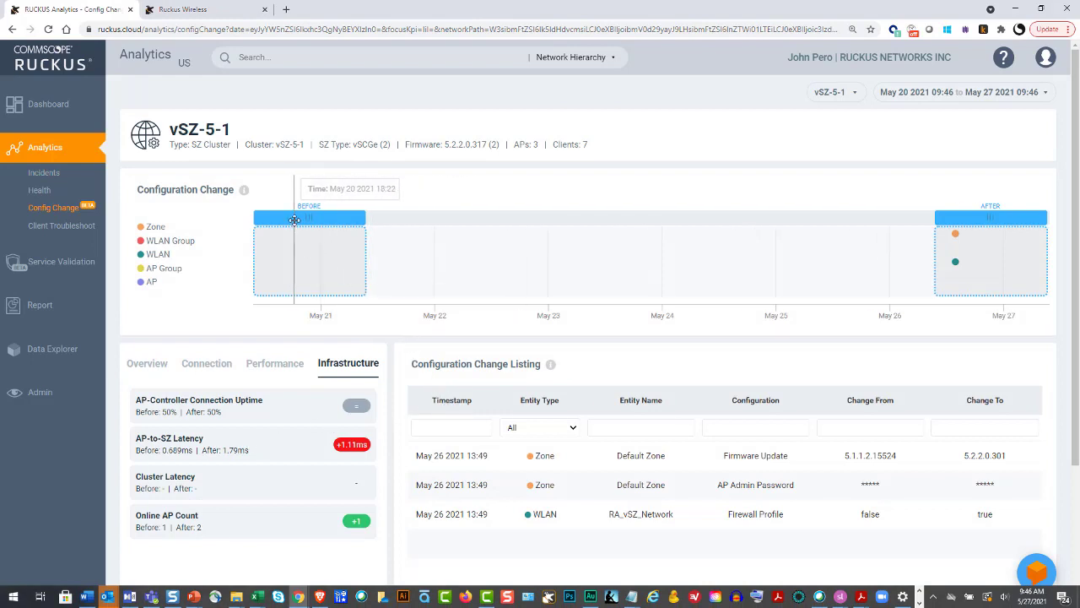
{"action": "mouse_move", "coordinate": [295, 219]}
{"action": "left_mouse_down"}
{"action": "mouse_move", "coordinate": [815, 195]}
{"action": "mouse_move", "coordinate": [670, 223]}
{"action": "mouse_move", "coordinate": [841, 217]}
{"action": "left_mouse_up"}
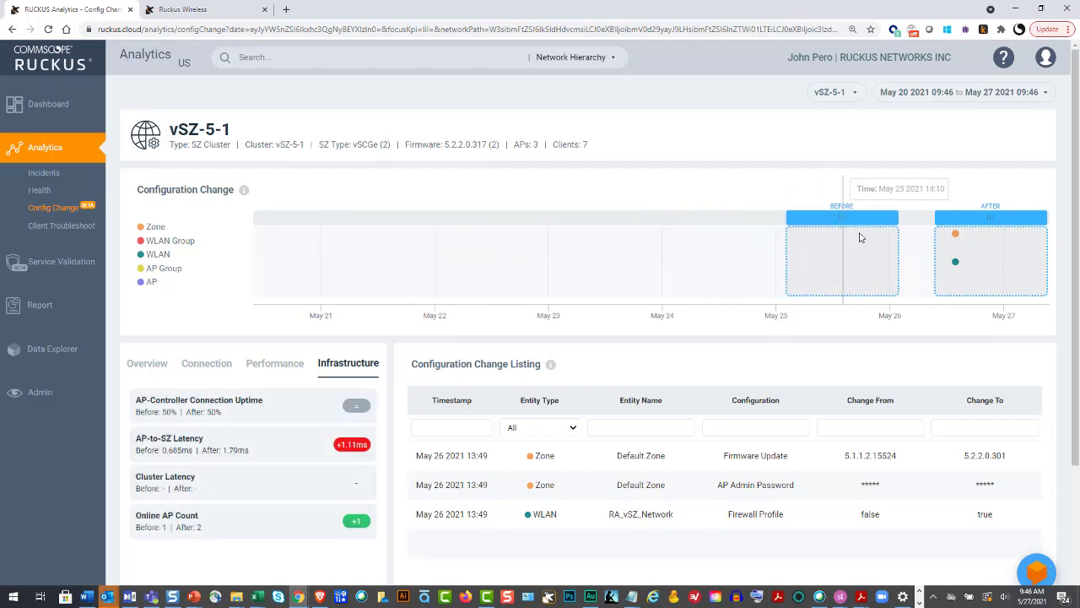
{"action": "left_click", "coordinate": [956, 237]}
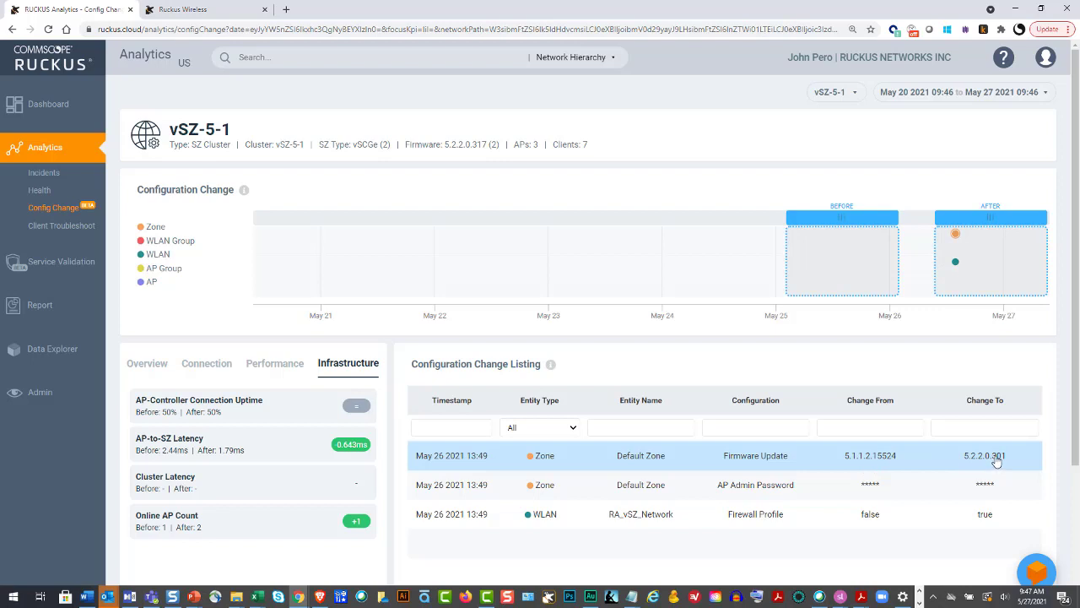
{"action": "left_click", "coordinate": [533, 489]}
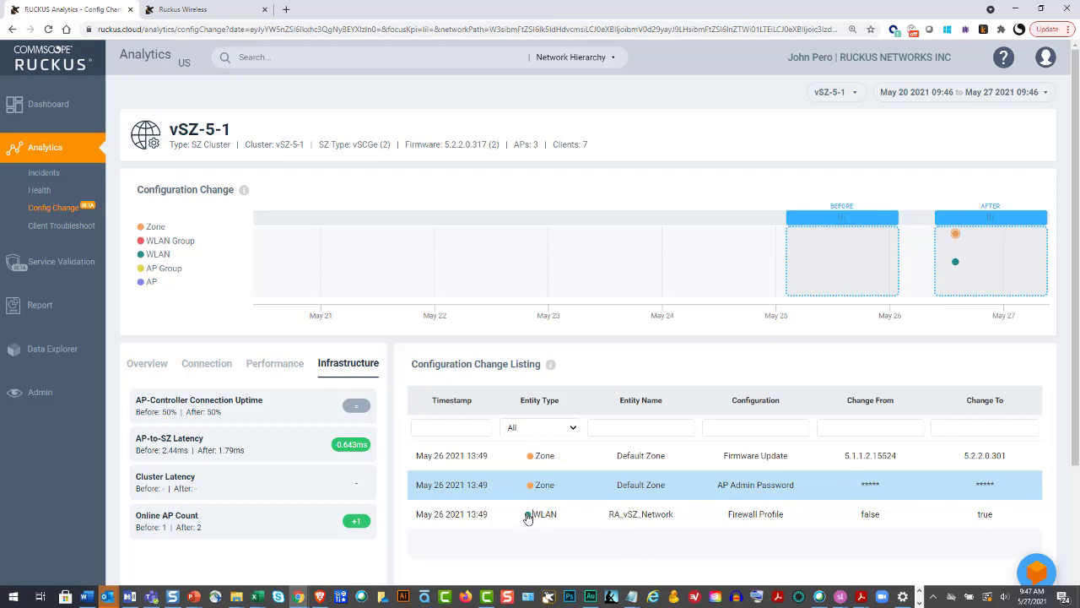
{"action": "left_click", "coordinate": [527, 516]}
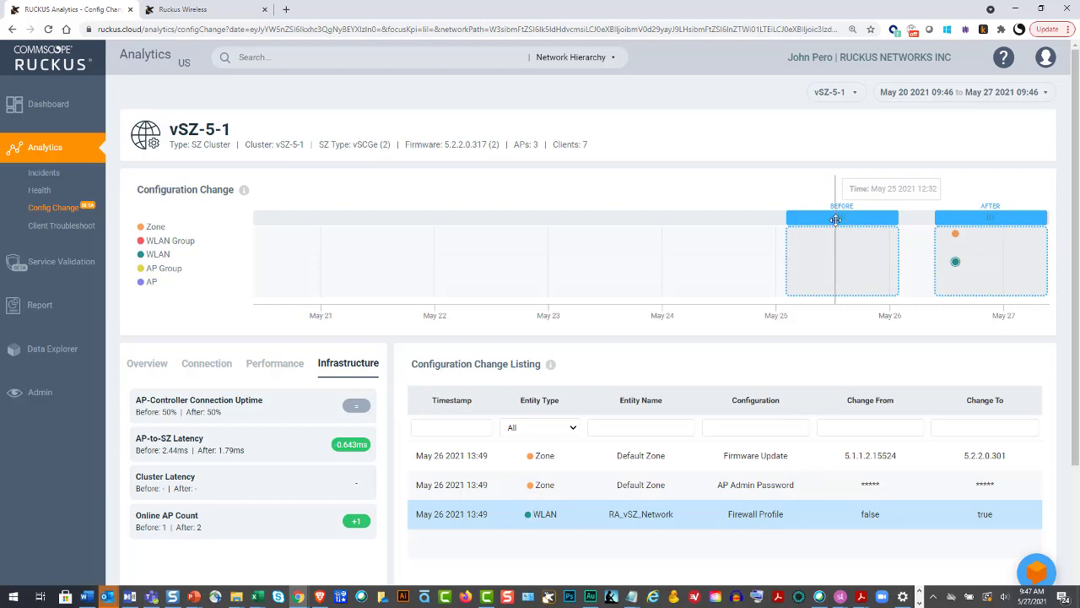
Step: Switch the Config Change scope from the vSZ-5-1 cluster back up to the whole Network
{"action": "left_click", "coordinate": [856, 99]}
{"action": "left_click", "coordinate": [551, 134]}
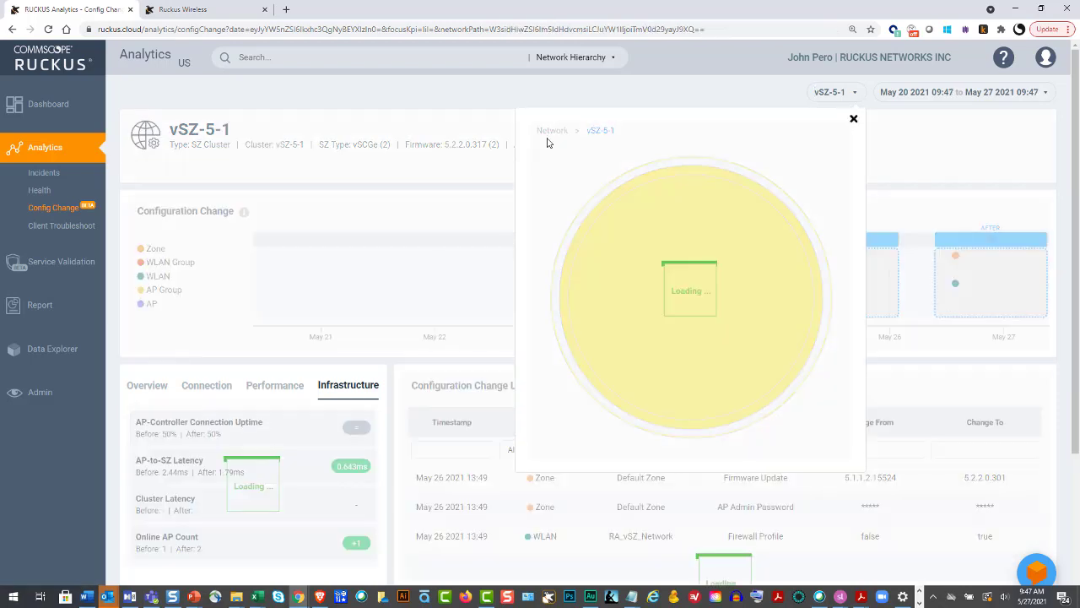